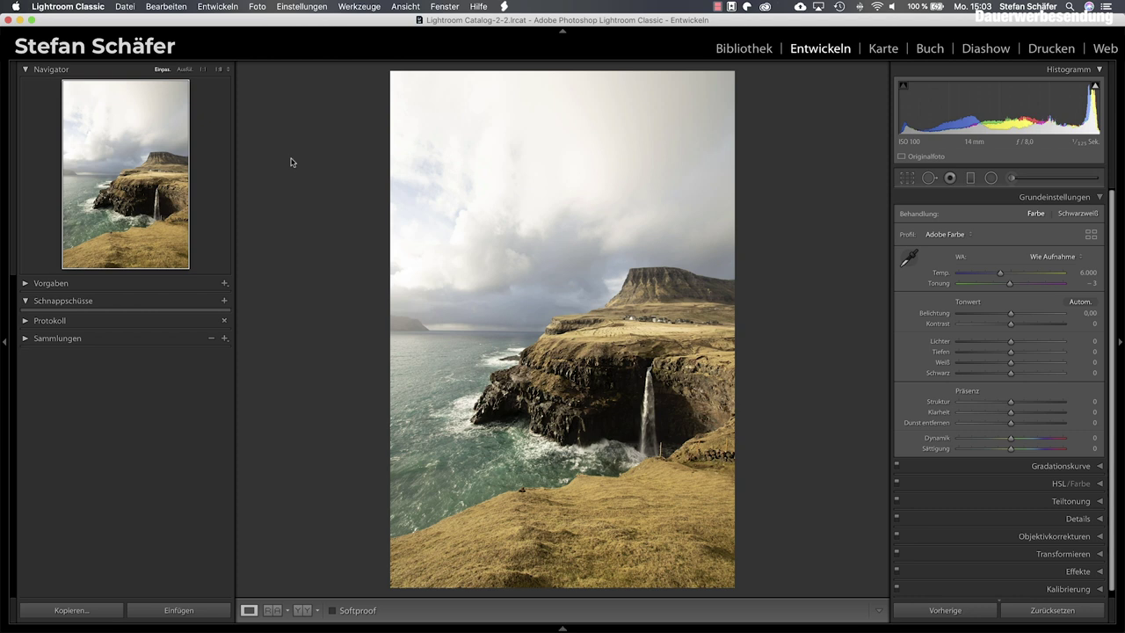
- At 1:8 zoom, dab an auto-masked size 82 brush onto the waterfall photo's sky with overlay shown
left_click(219, 71)
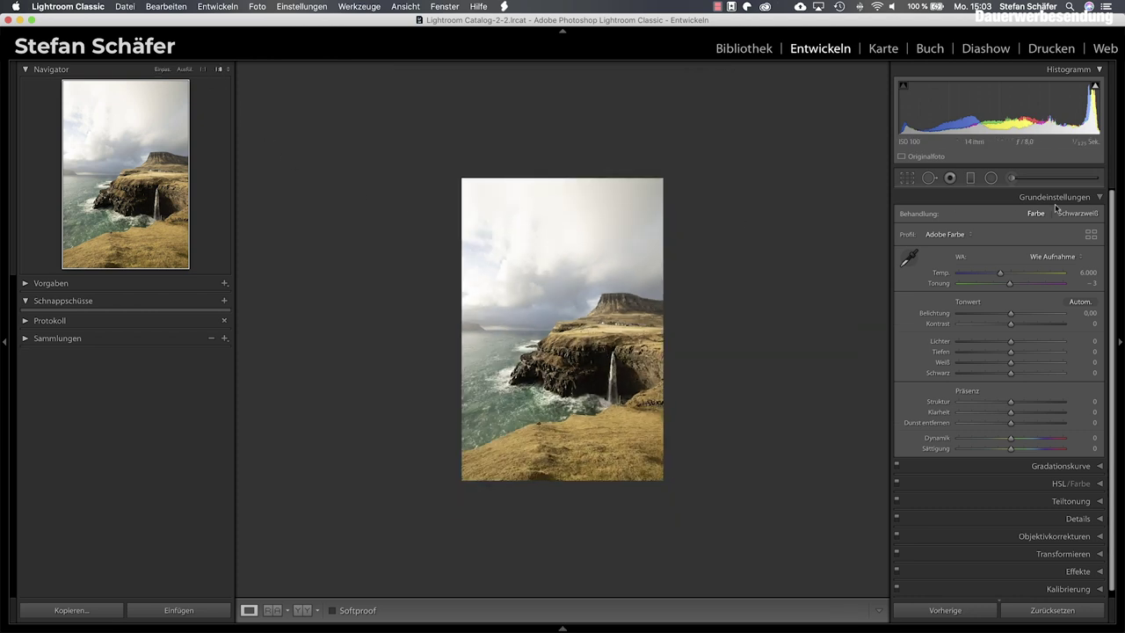
key("k")
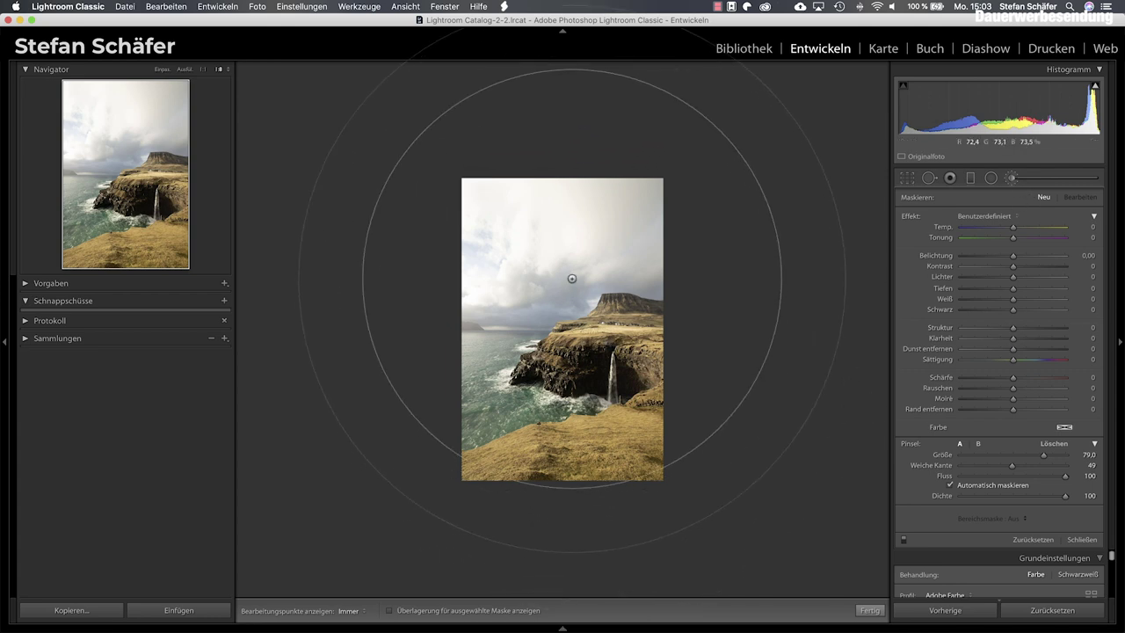
scroll(568, 281, "up", 3)
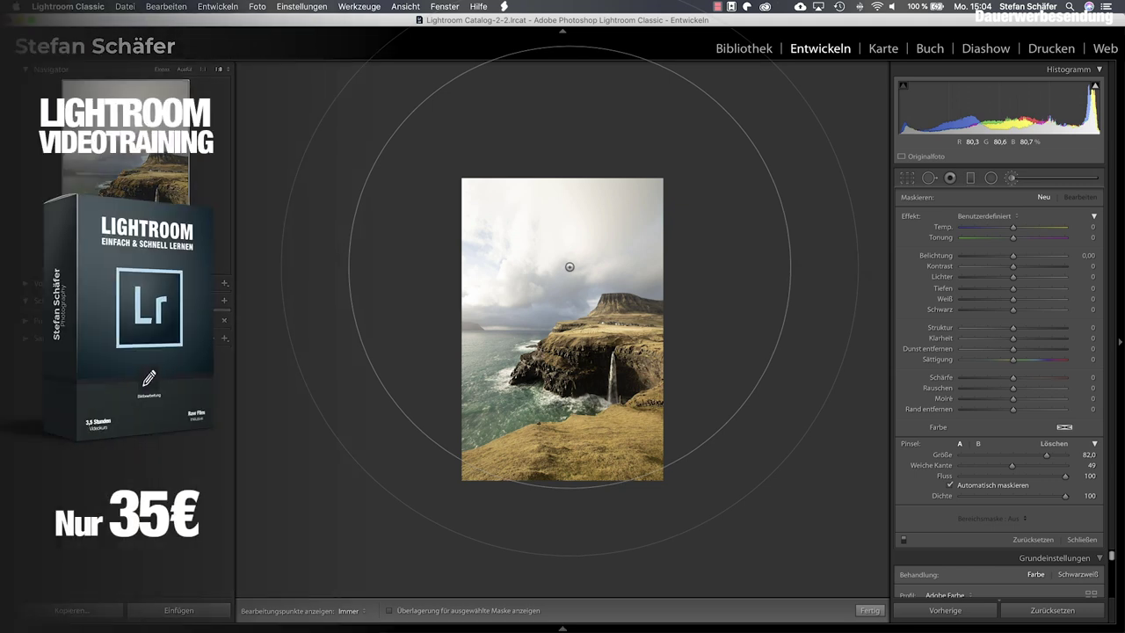
key("o")
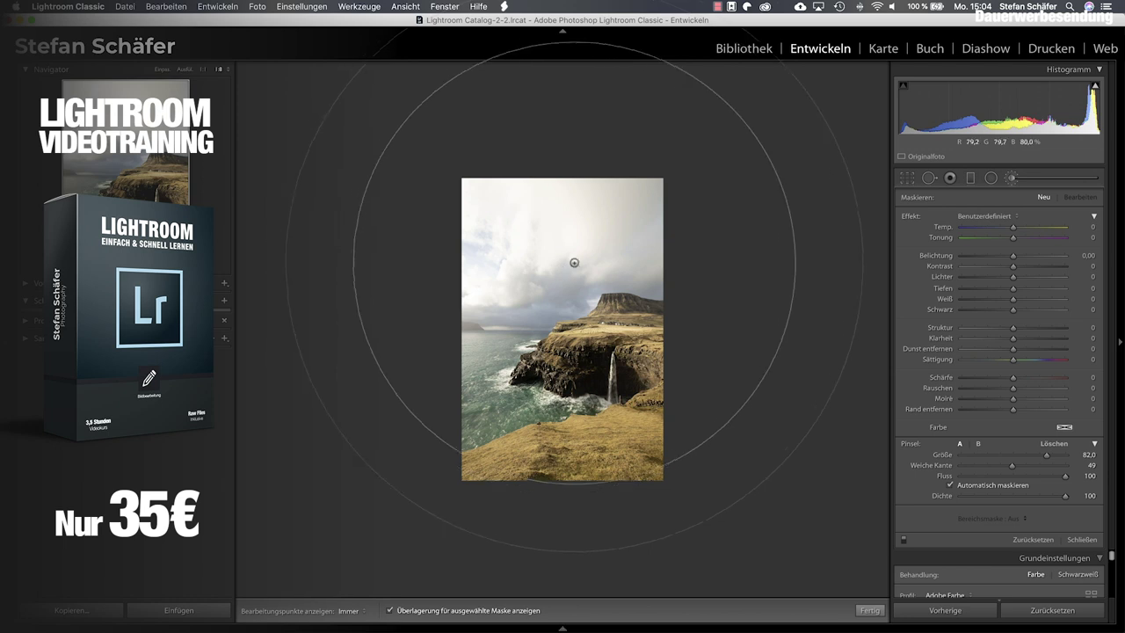
left_click(567, 236)
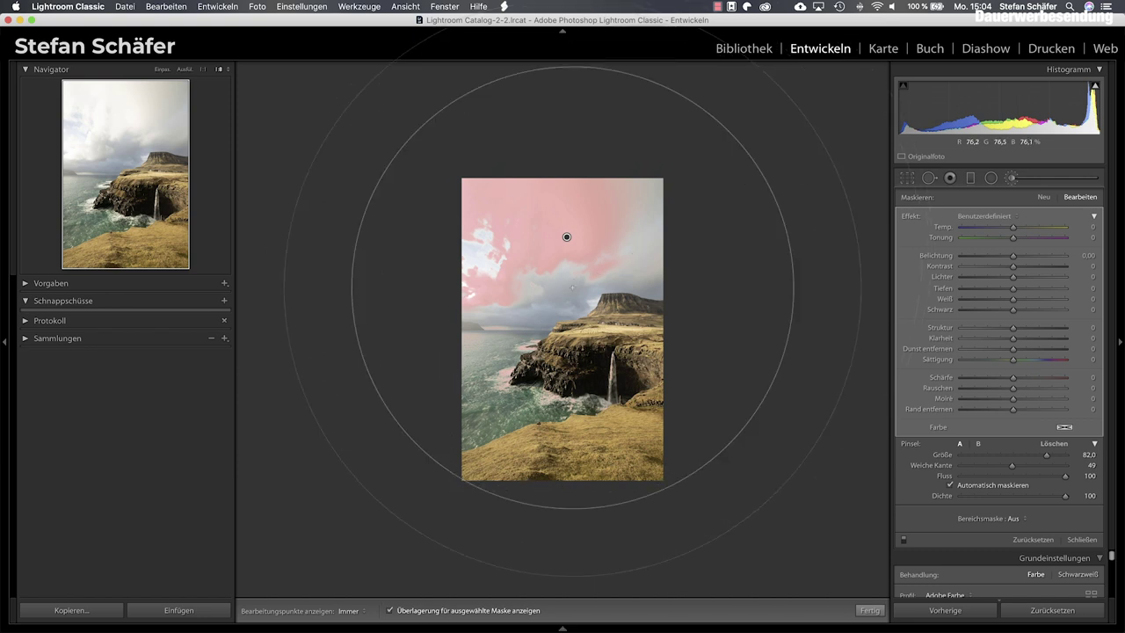
- Extend the brush mask across the sky, including the upper-left area
left_click_drag(572, 288, 565, 292)
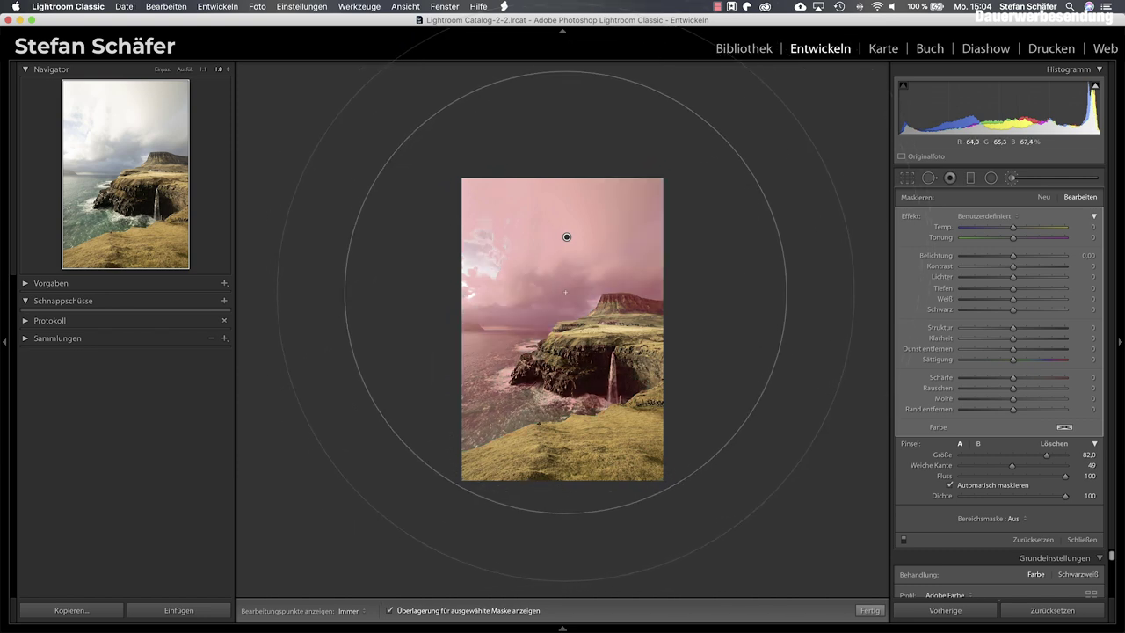
left_click(493, 262)
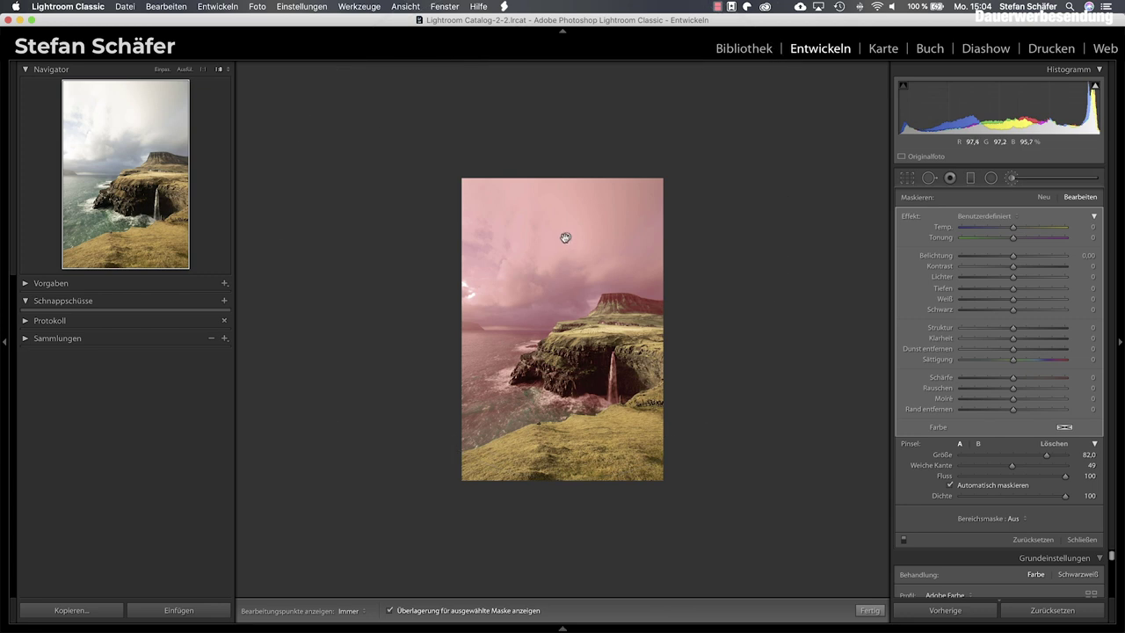
left_click_drag(565, 233, 518, 241)
left_click_drag(518, 247, 522, 247)
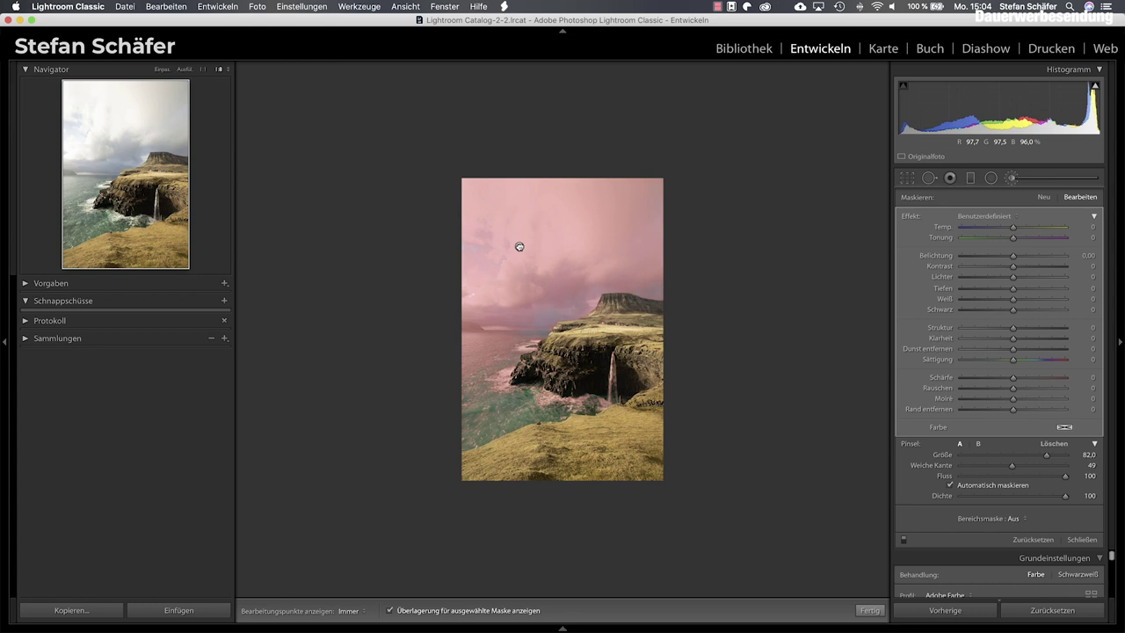
- Erase the mask's spill over the sea with a size 6 eraser, then hide the overlay
key("h")
key("alt")
left_click_drag(583, 396, 466, 431)
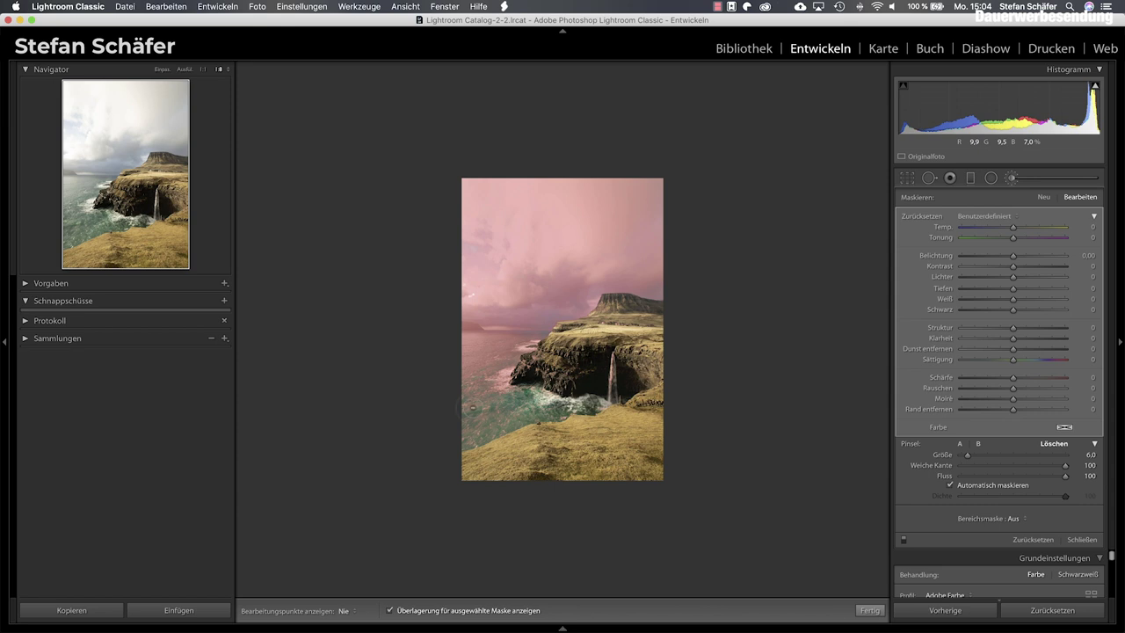
mouse_move(516, 404)
left_mouse_down()
mouse_move(454, 348)
mouse_move(515, 346)
left_mouse_up()
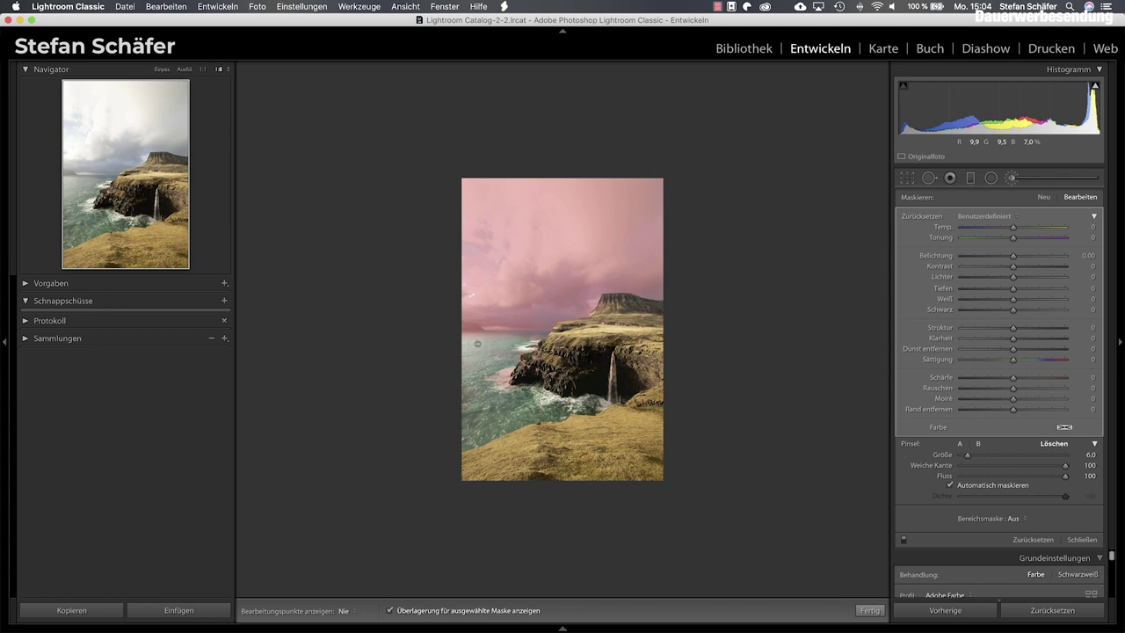
mouse_move(509, 374)
left_mouse_down()
mouse_move(489, 387)
mouse_move(584, 391)
left_mouse_up()
key("h")
key("h")
key("h")
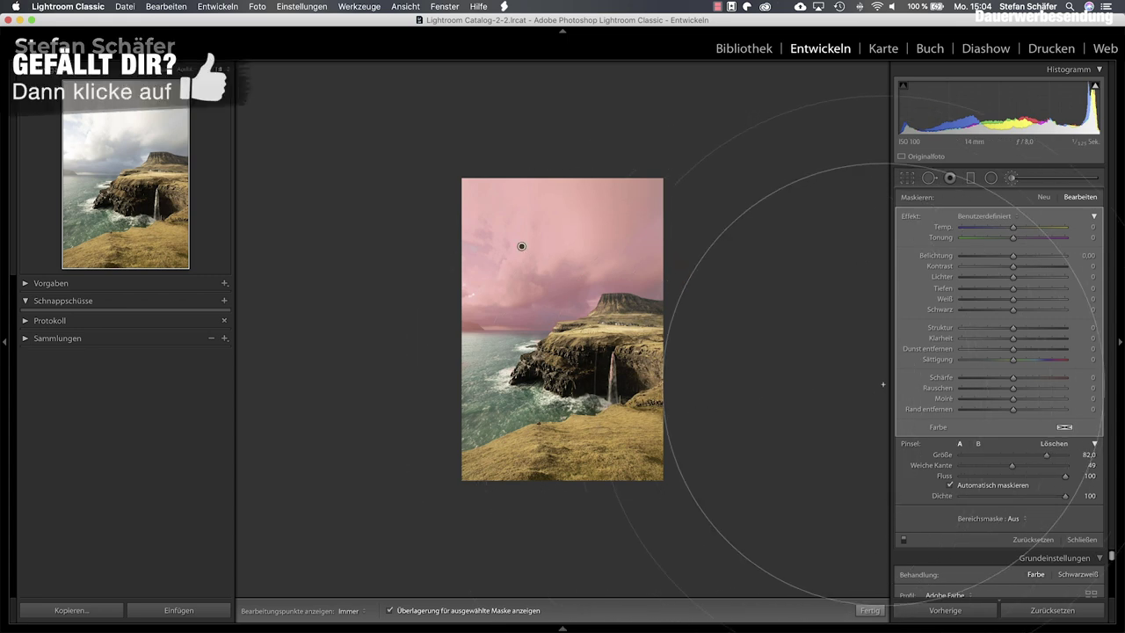
key("o")
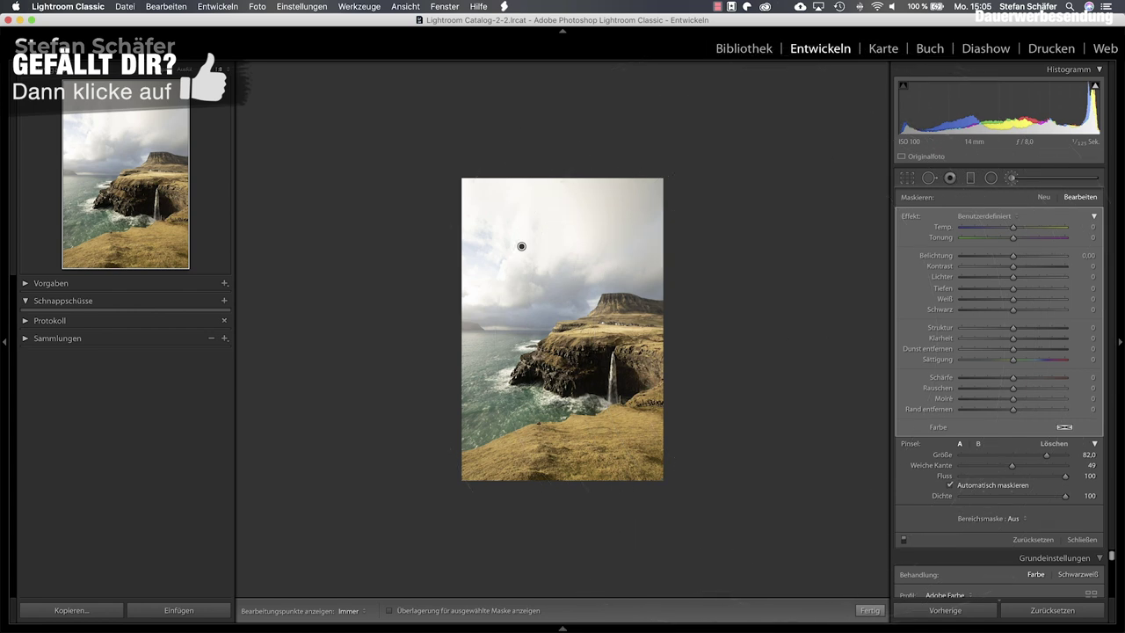
- Set the sky brush to exposure −0.68, contrast 26, highlights −24 and clarity 26
mouse_move(1014, 255)
left_mouse_down()
mouse_move(1001, 278)
mouse_move(1026, 265)
left_mouse_up()
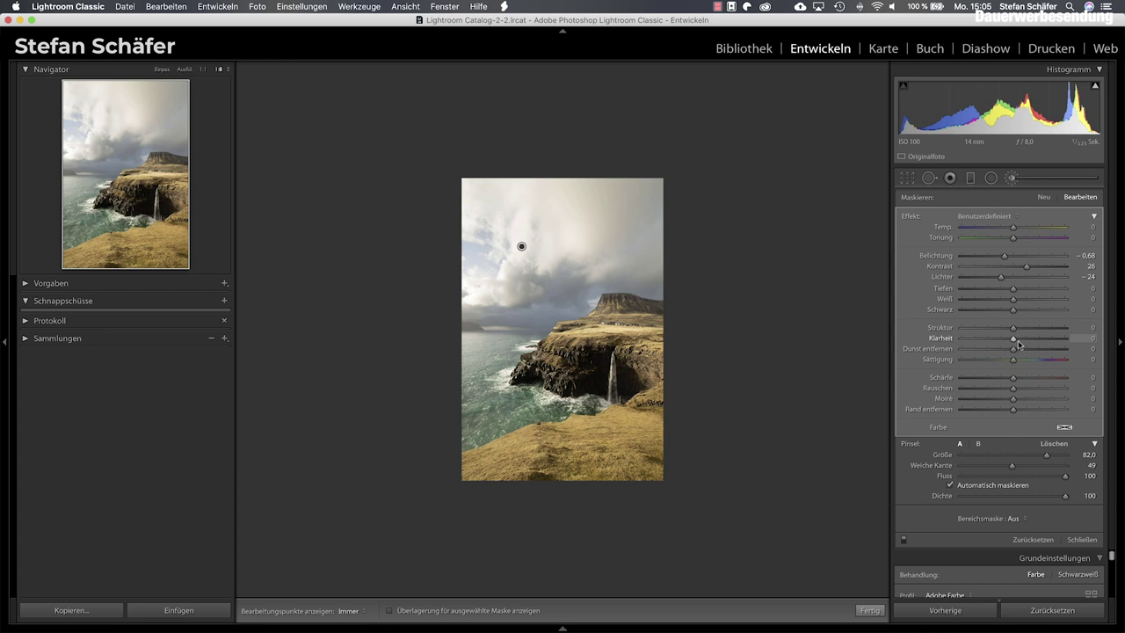
left_click_drag(1025, 341, 1027, 340)
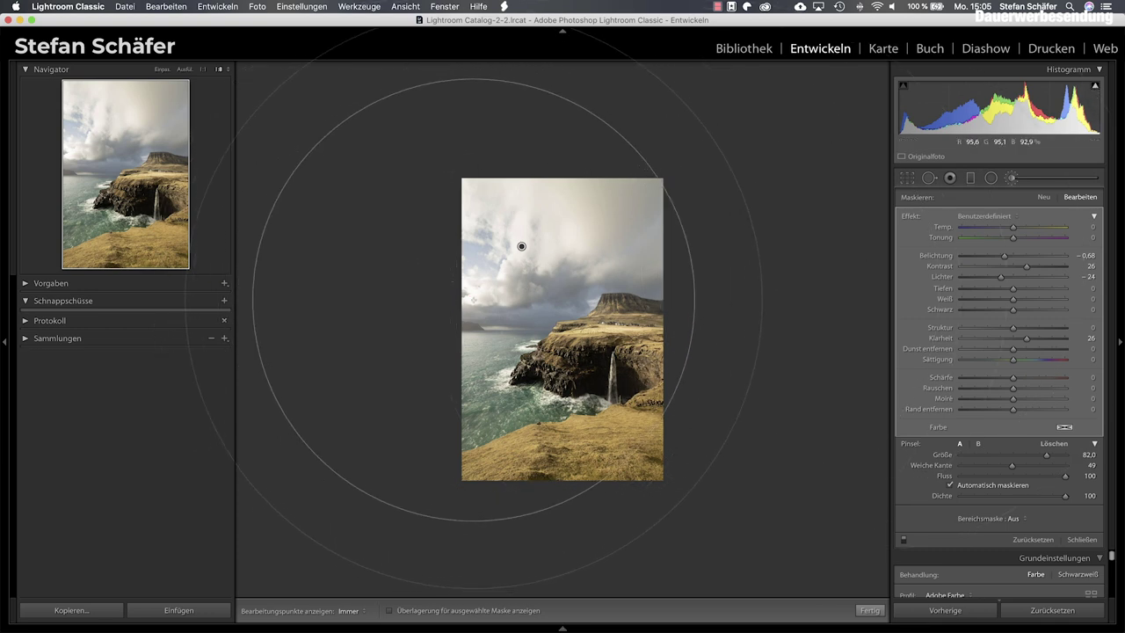
key("j")
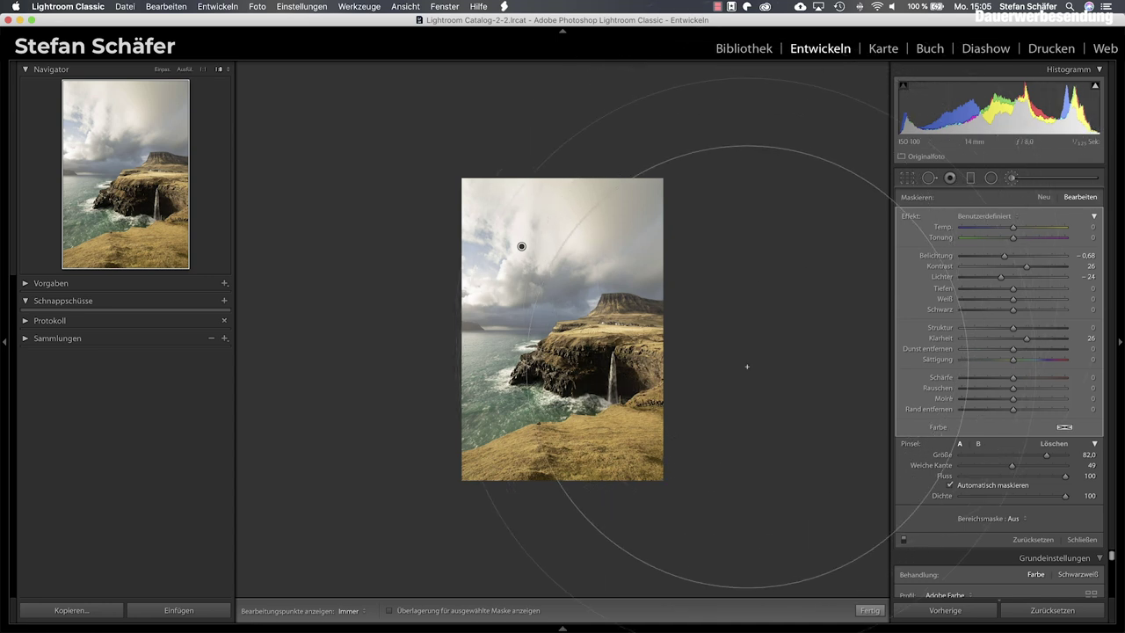
- Compare the sky adjustment on and off, then close the brush panel
left_click(905, 545)
left_click(905, 545)
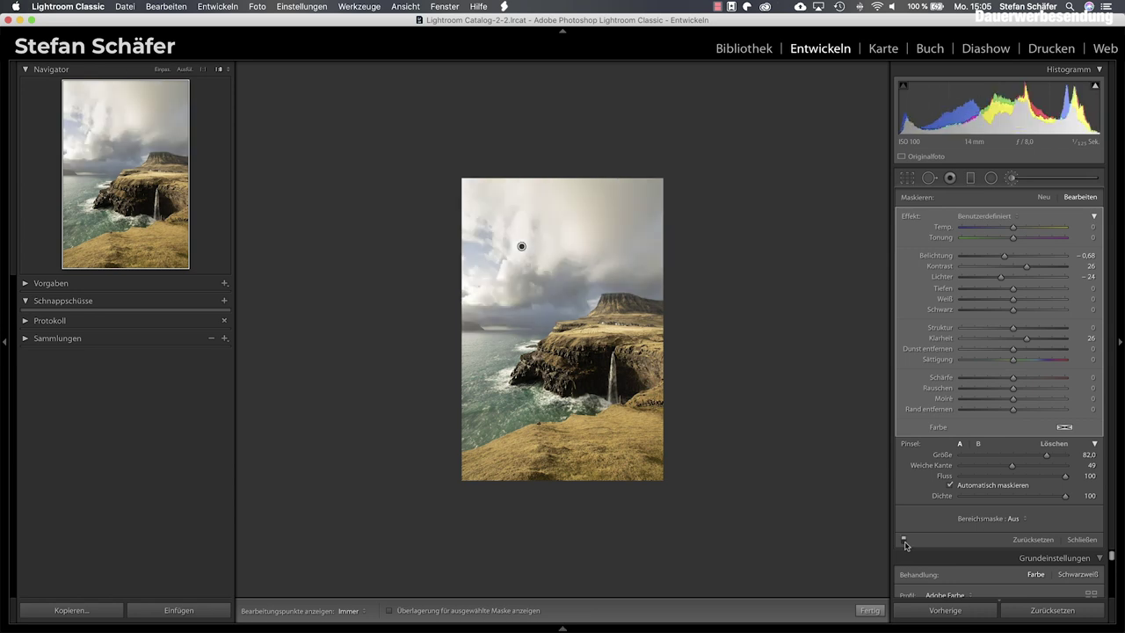
left_click(905, 544)
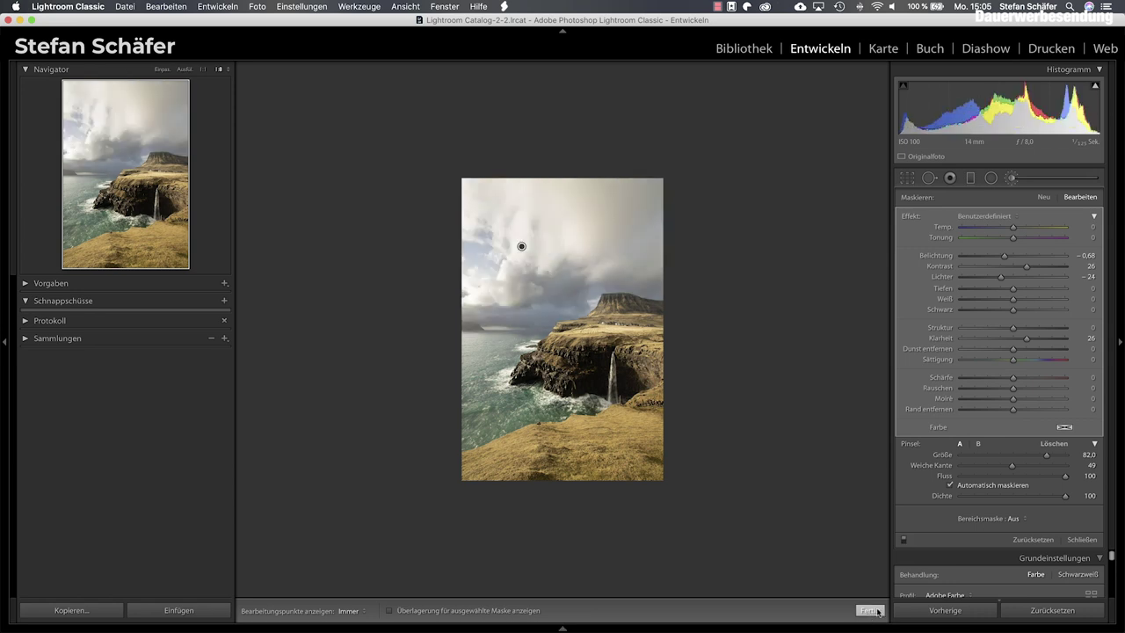
left_click(903, 543)
left_click(903, 542)
left_click(869, 609)
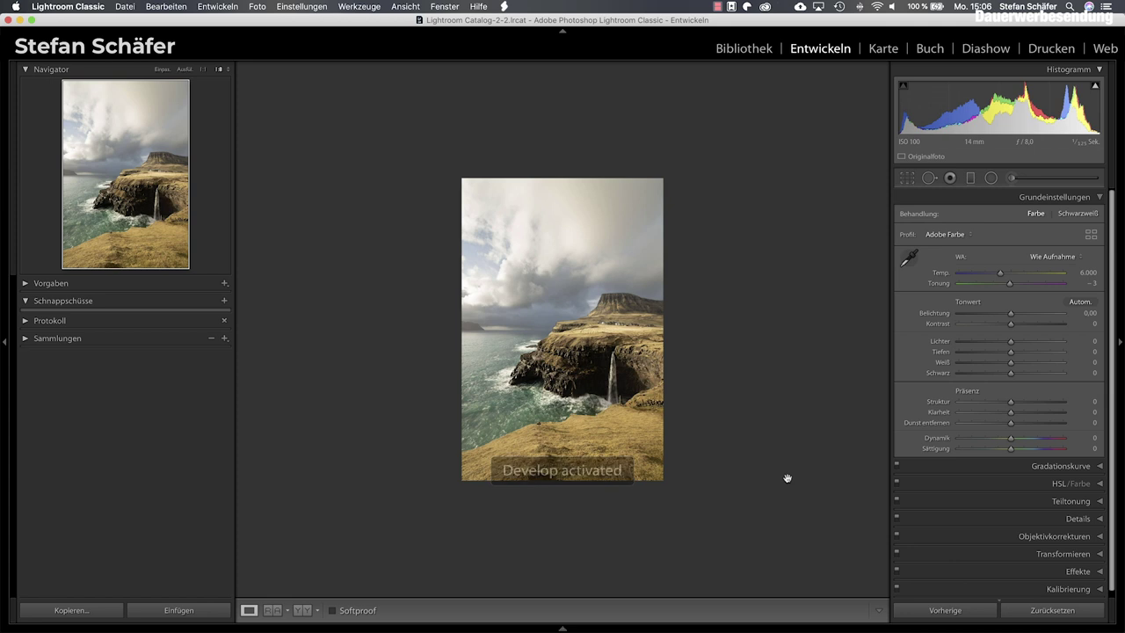
- On the cliff photo, paint a new auto-masked sky mask at size 87, checking then hiding the overlay
key("Right")
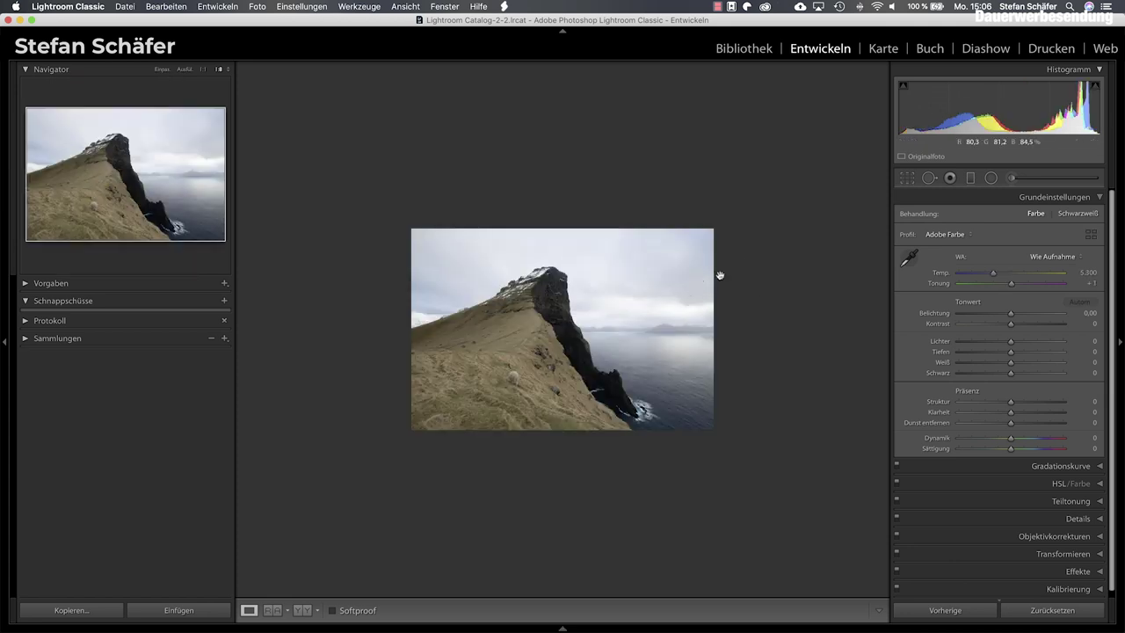
left_click(1012, 177)
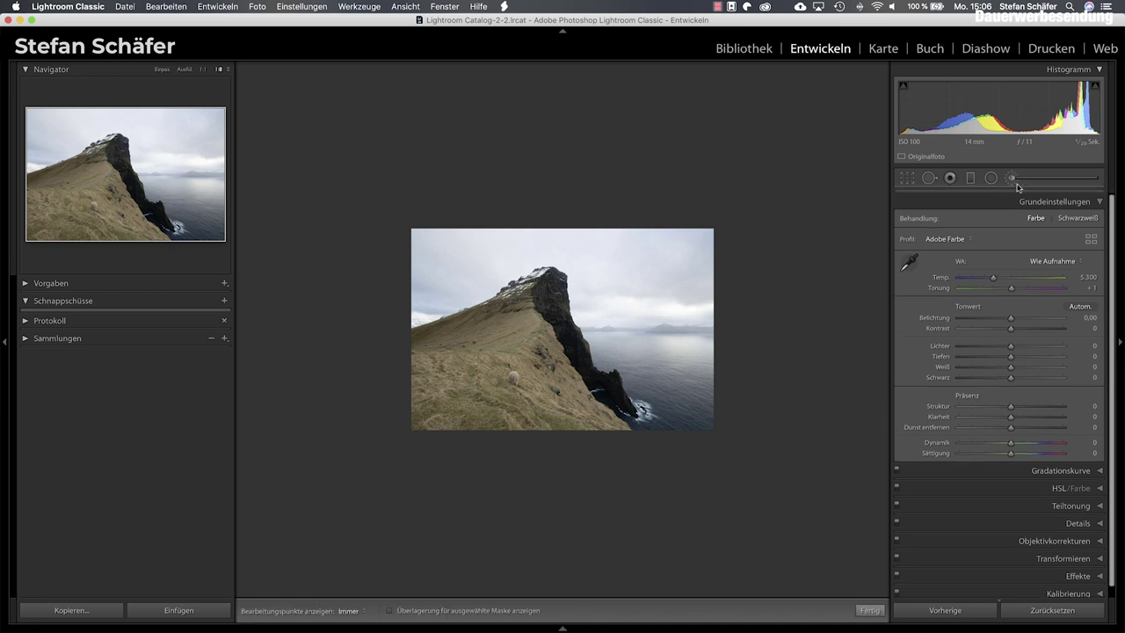
scroll(610, 262, "up", 3)
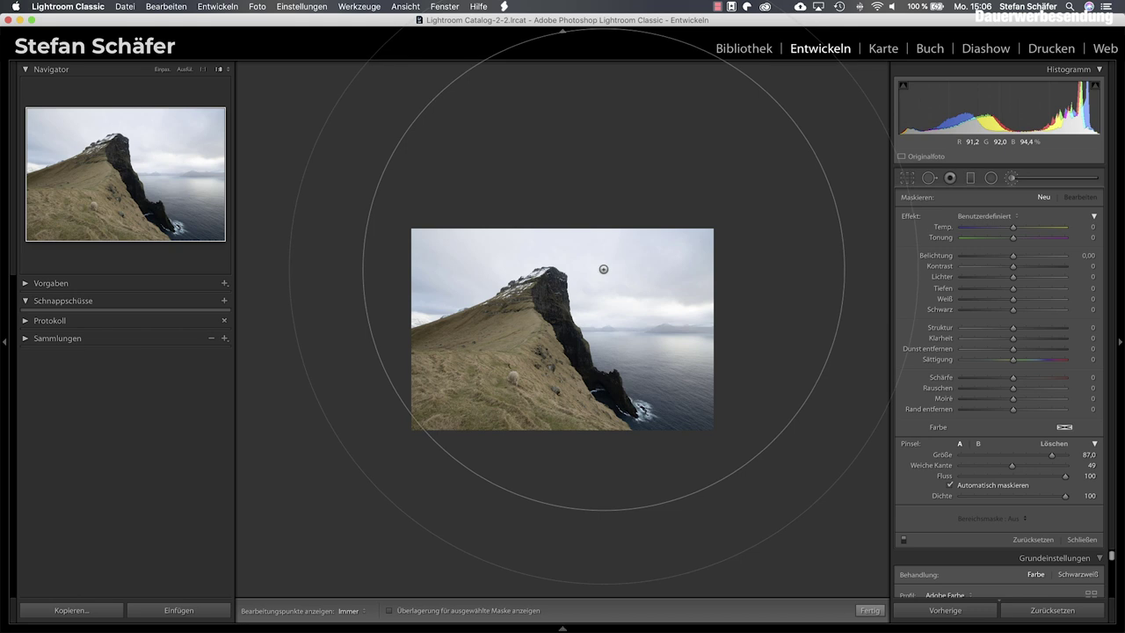
left_click(604, 268)
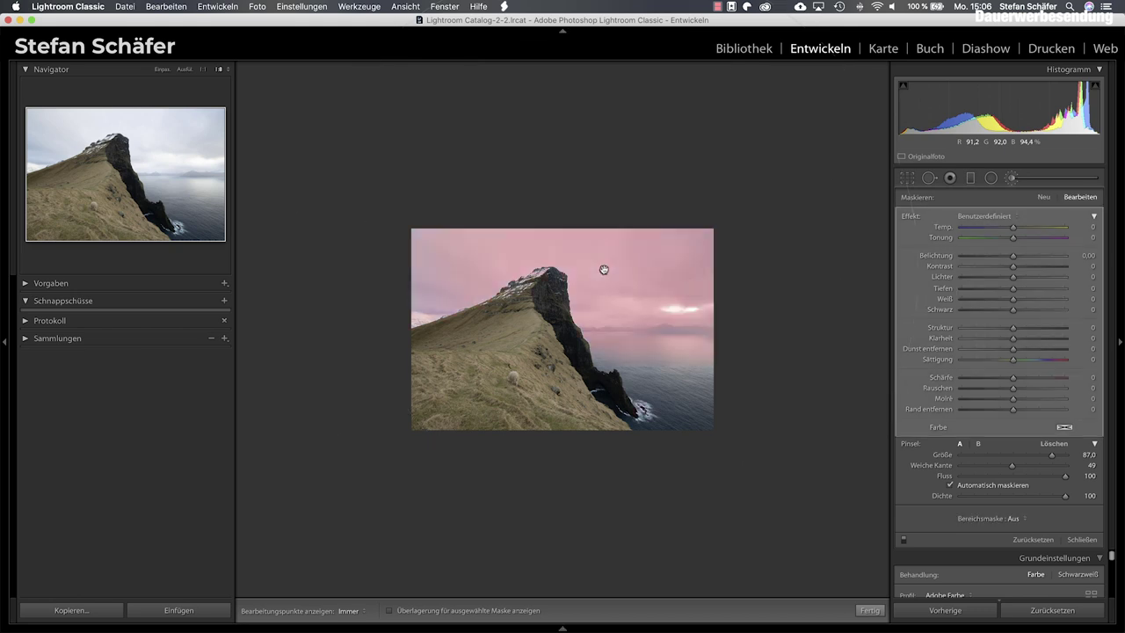
key("o")
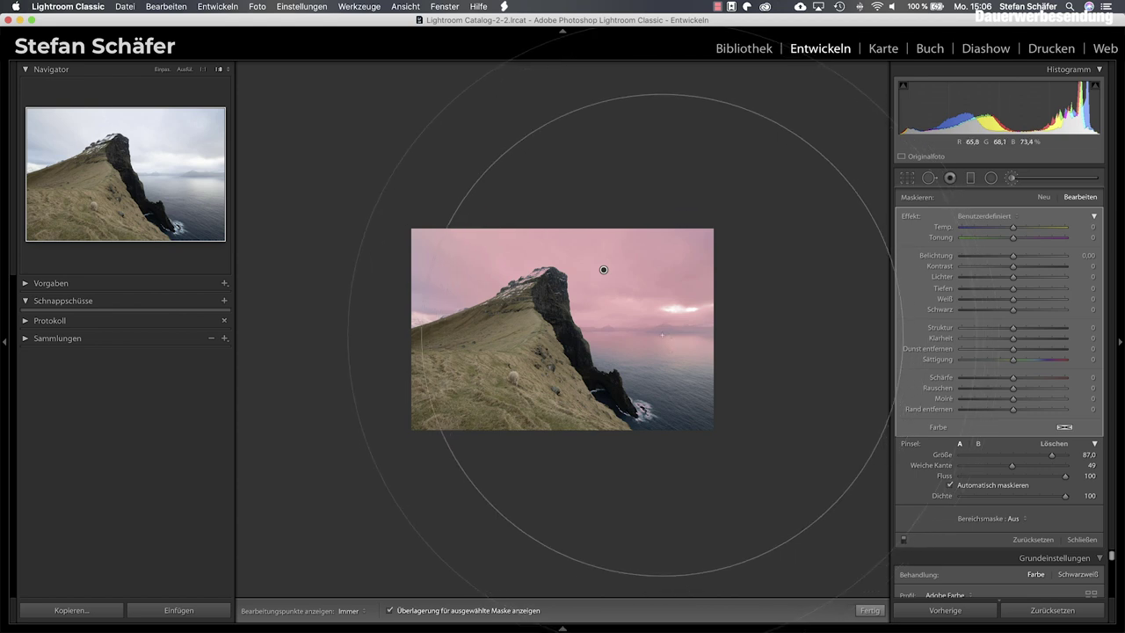
key("o")
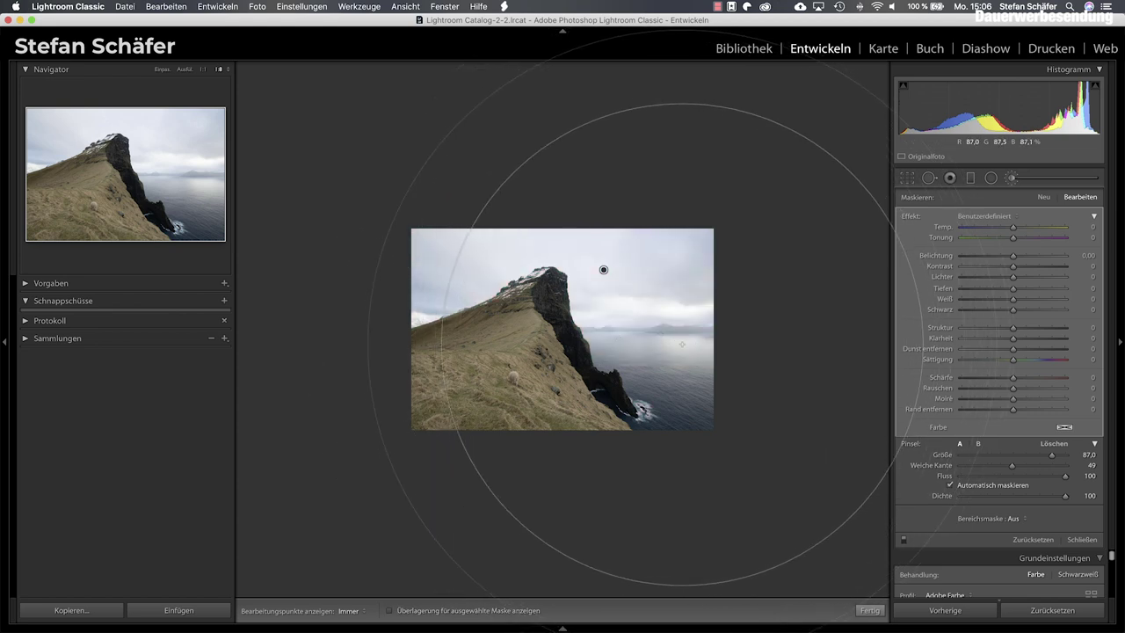
- Set the cliff sky brush to exposure −0.94, contrast 24, clarity 13 and dehaze 16
left_click_drag(1013, 255, 1000, 256)
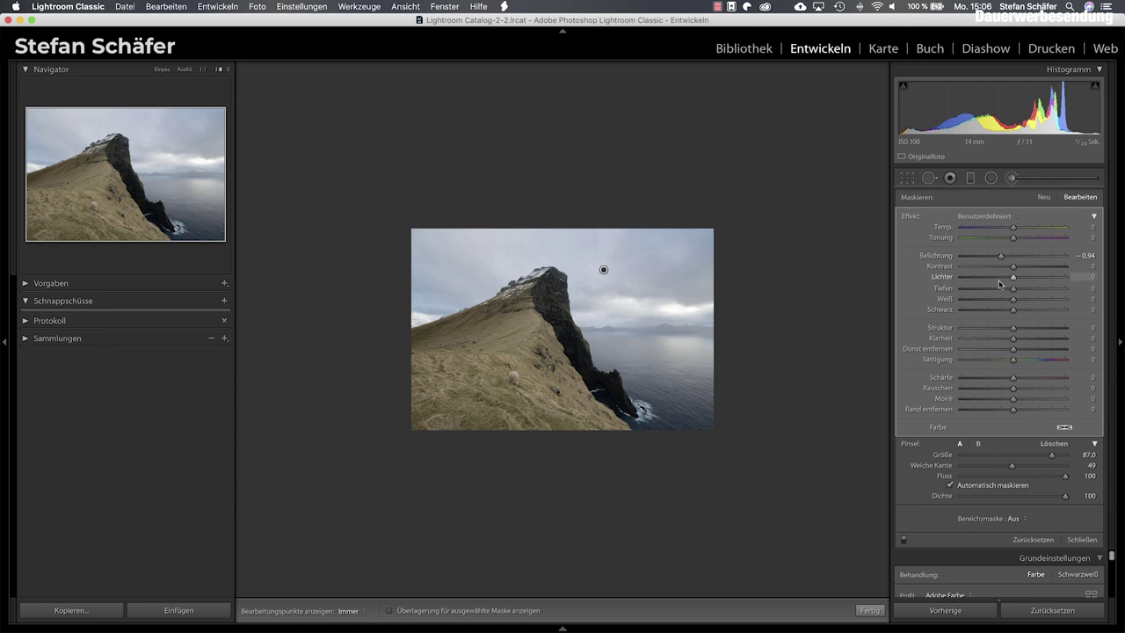
left_click(1026, 268)
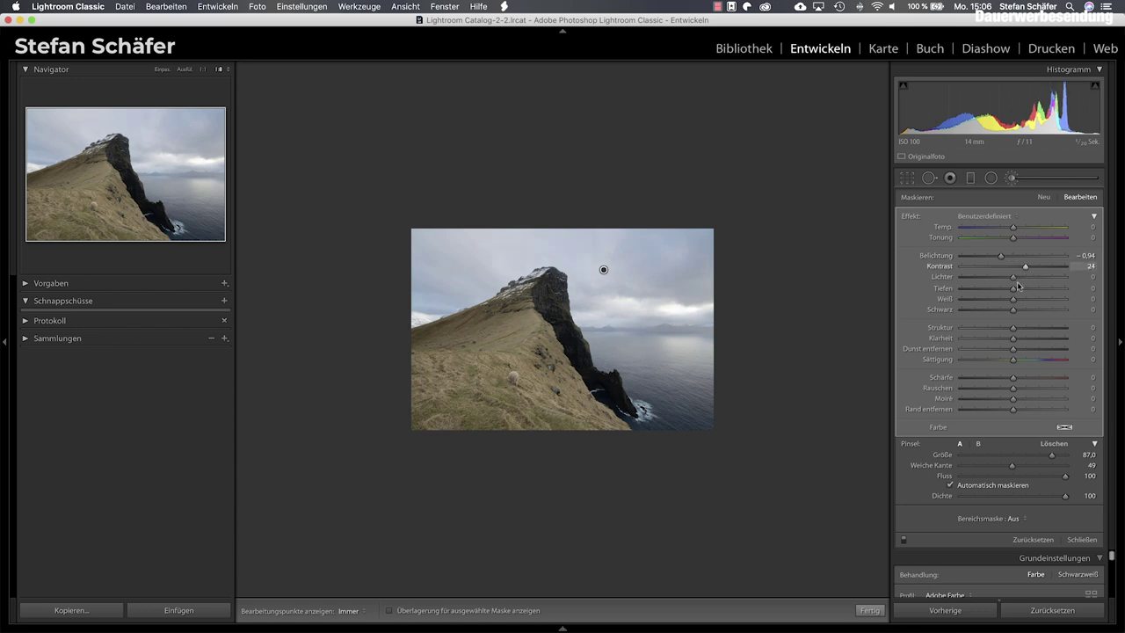
left_click(1019, 337)
left_click(1022, 349)
left_click_drag(1021, 351, 1024, 351)
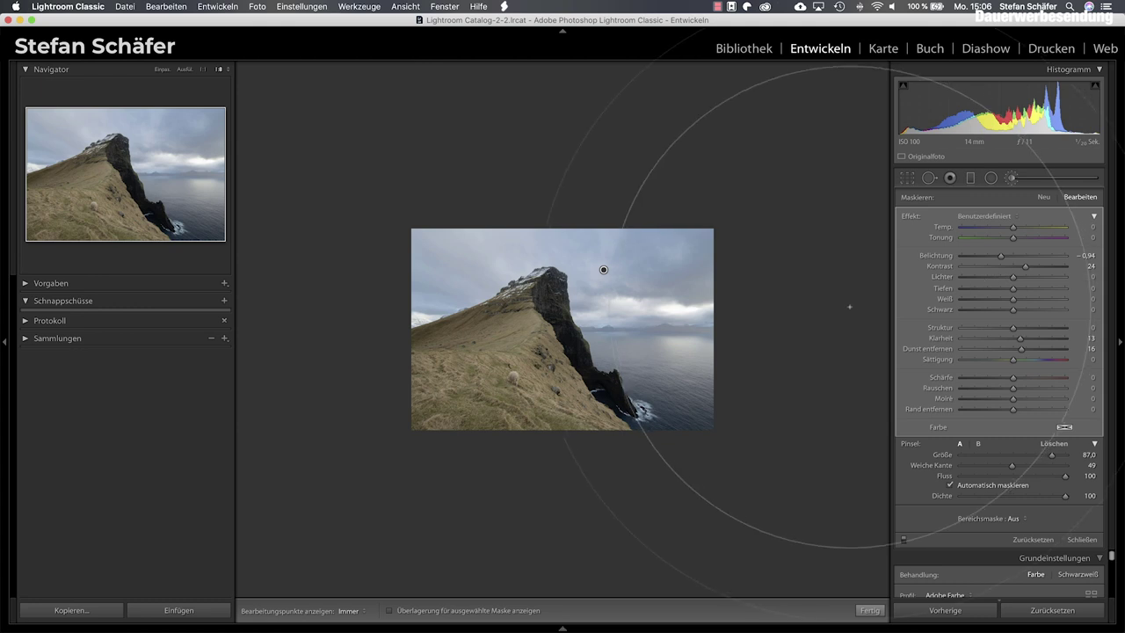
- Compare the cliff sky adjustment on and off, then finish the brush work
left_click(904, 540)
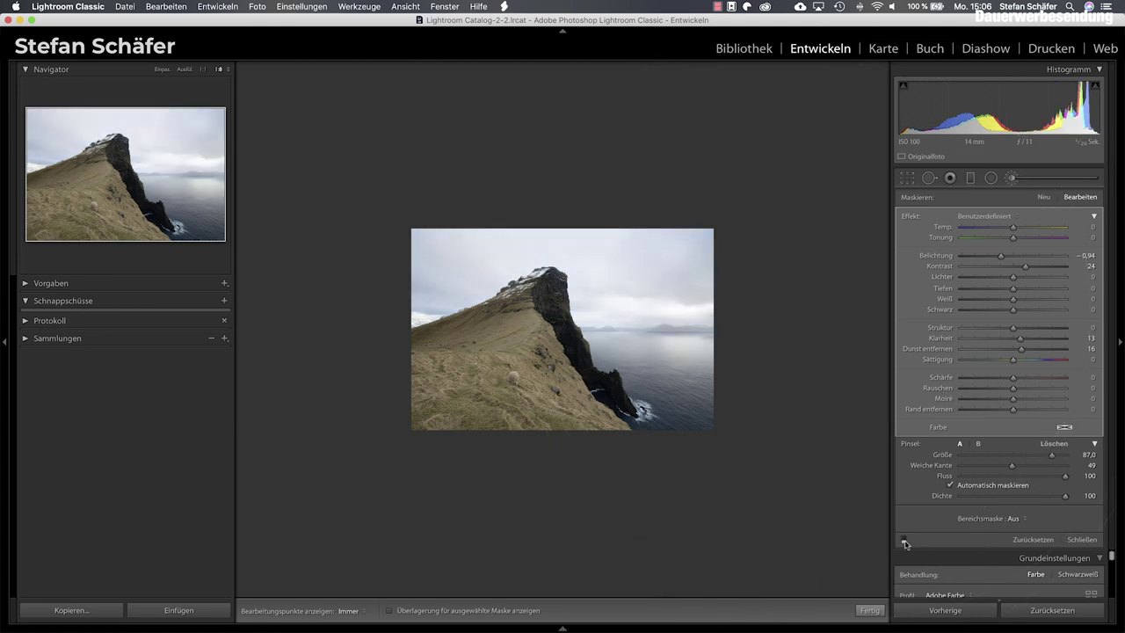
left_click(904, 540)
left_click(904, 540)
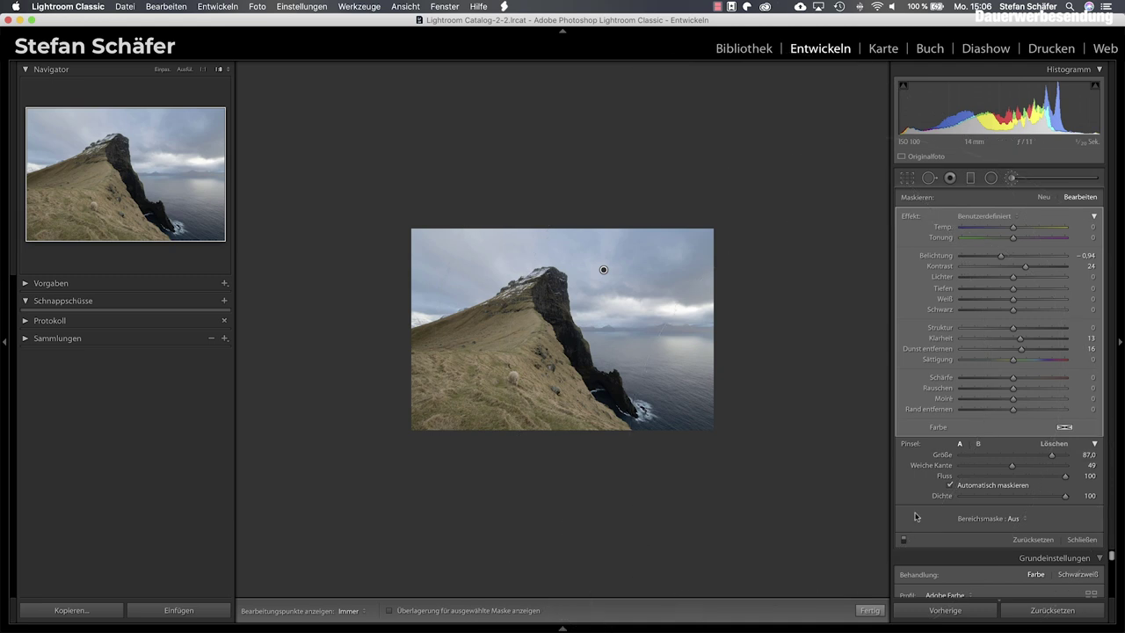
left_click(904, 541)
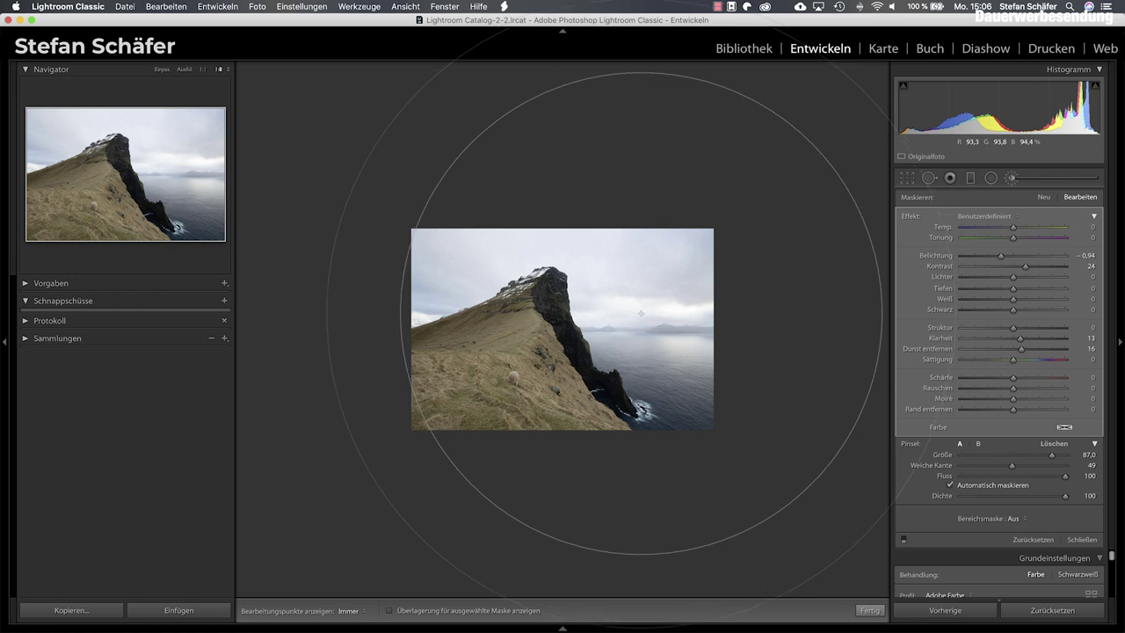
left_click(868, 610)
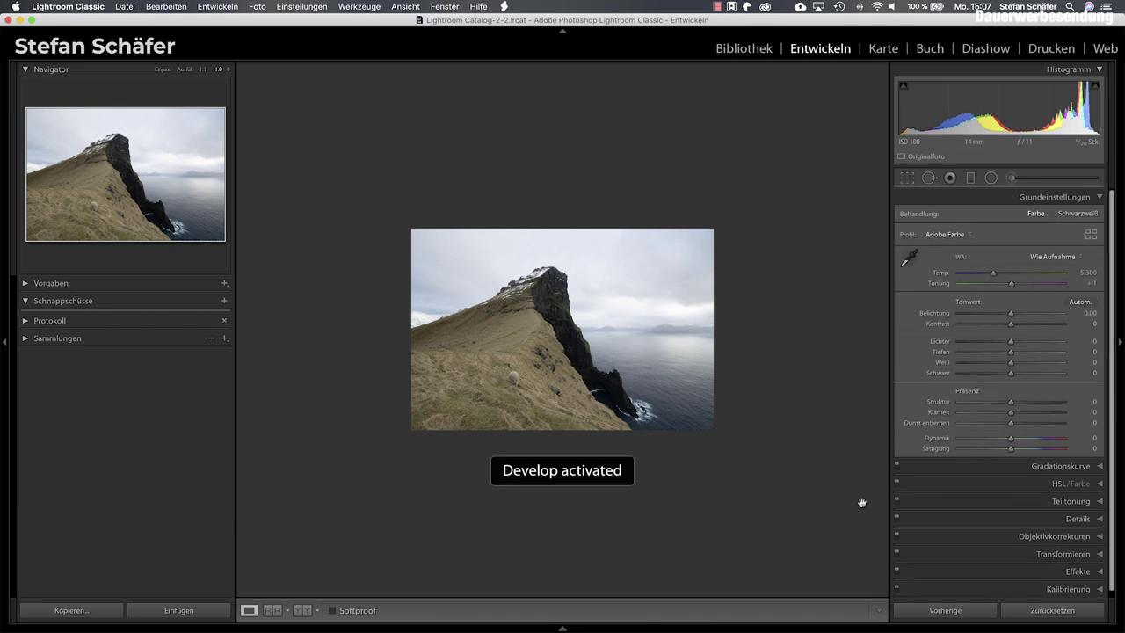
- Advance to the portrait photo of the foggy coastline with waterfalls
key("Right")
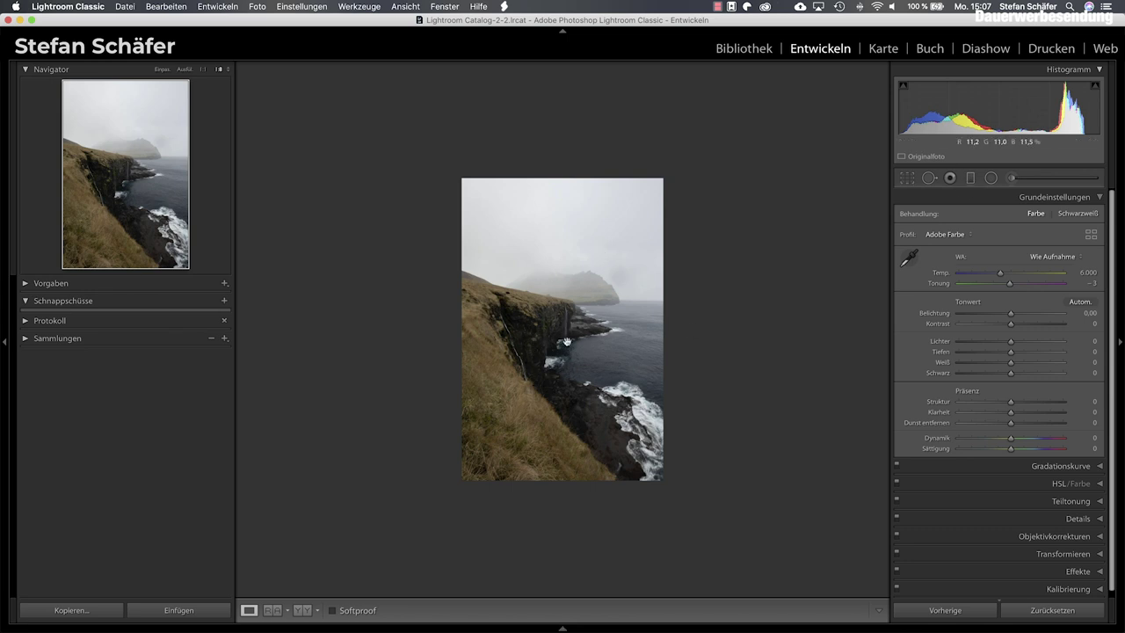
- Paint an auto-masked sky mask on the coastline photo and erase its spill on surf and rocks
left_click(1012, 179)
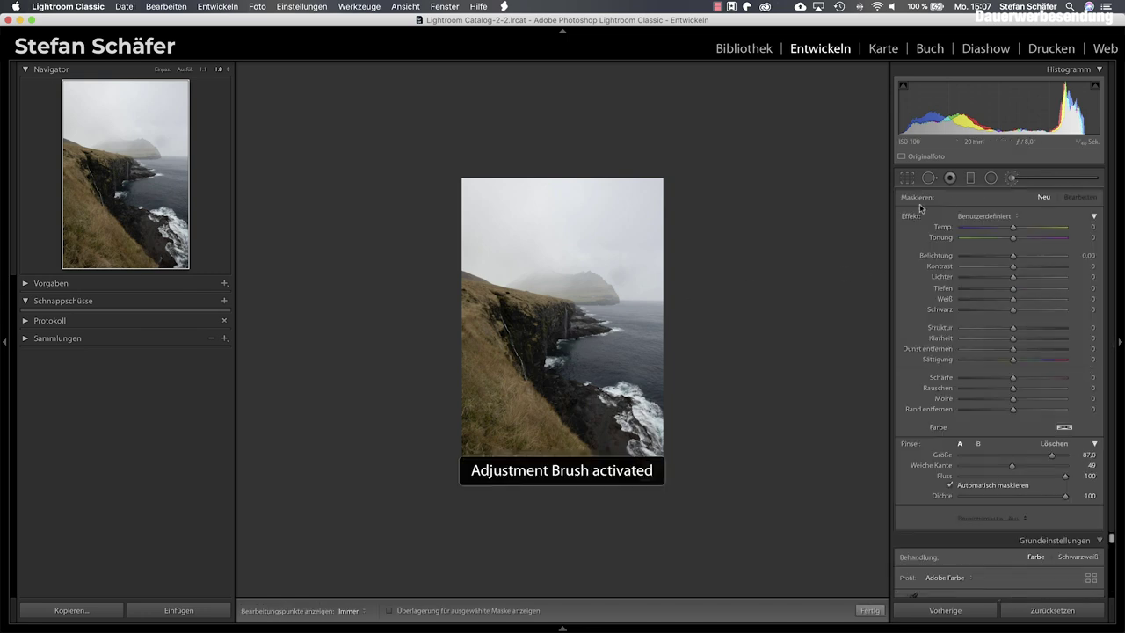
left_click(561, 237)
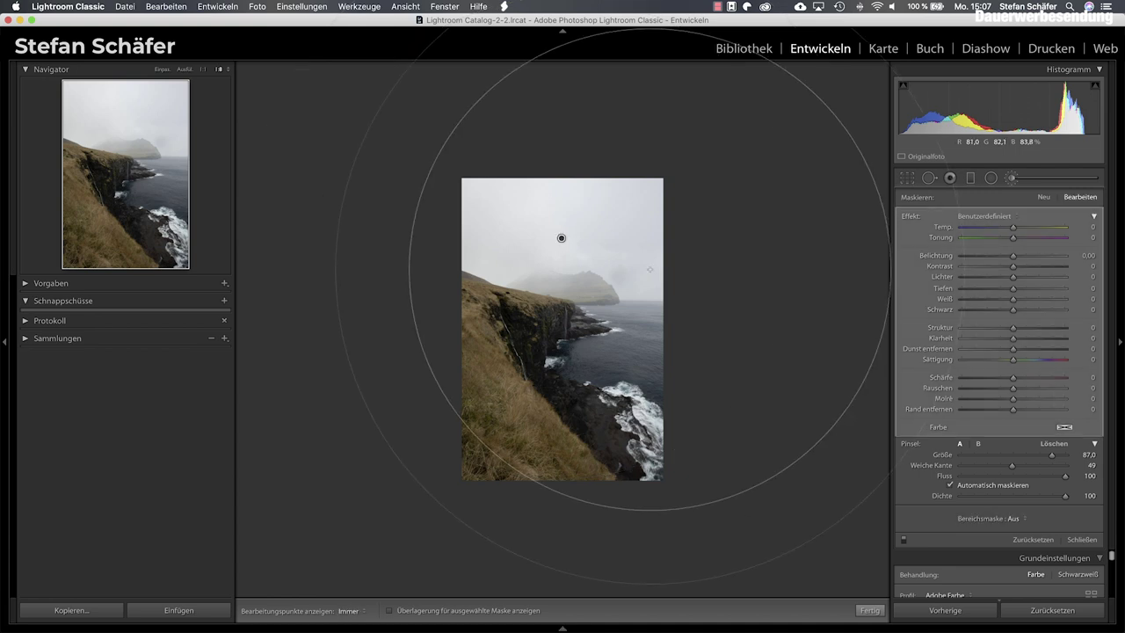
key("o")
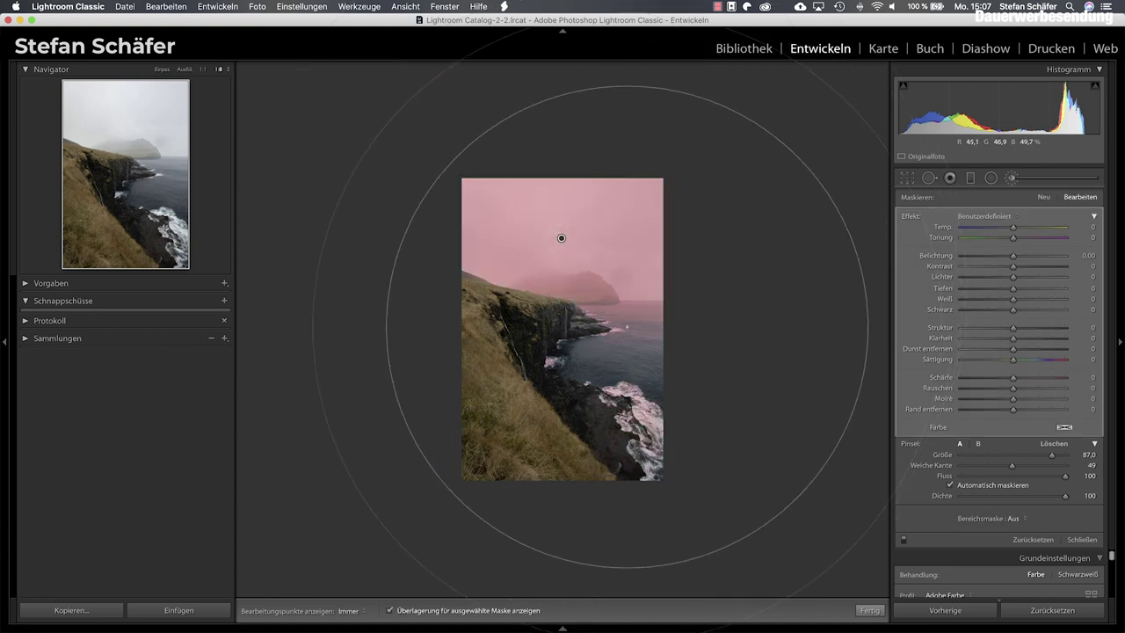
key("alt")
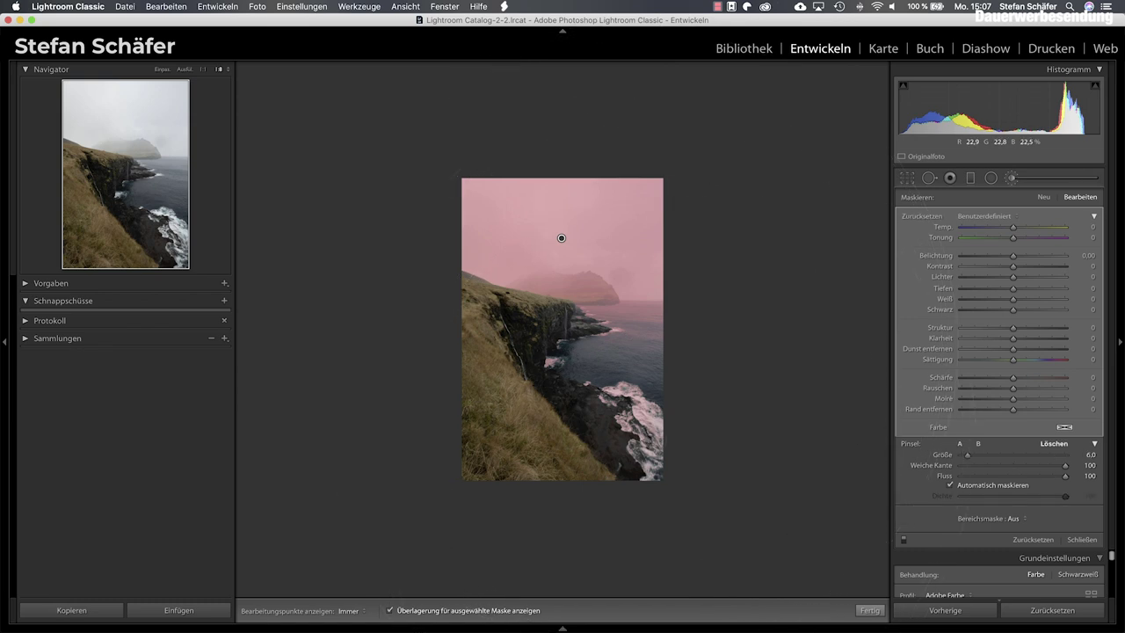
mouse_move(604, 394)
left_mouse_down()
mouse_move(652, 397)
mouse_move(629, 388)
mouse_move(665, 451)
left_mouse_up()
mouse_move(476, 306)
left_mouse_down()
mouse_move(528, 353)
mouse_move(558, 355)
mouse_move(615, 317)
mouse_move(665, 314)
left_mouse_up()
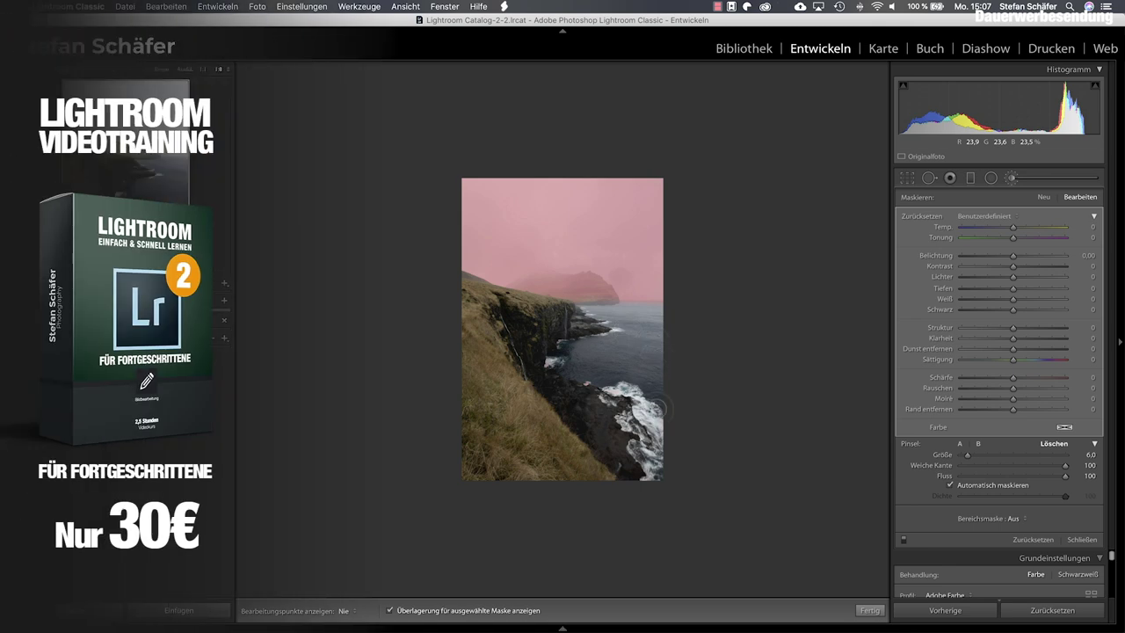
- Set the coastline sky brush to exposure −0.25, highlights −26, contrast 31, dehaze 22, clarity 20
key("alt")
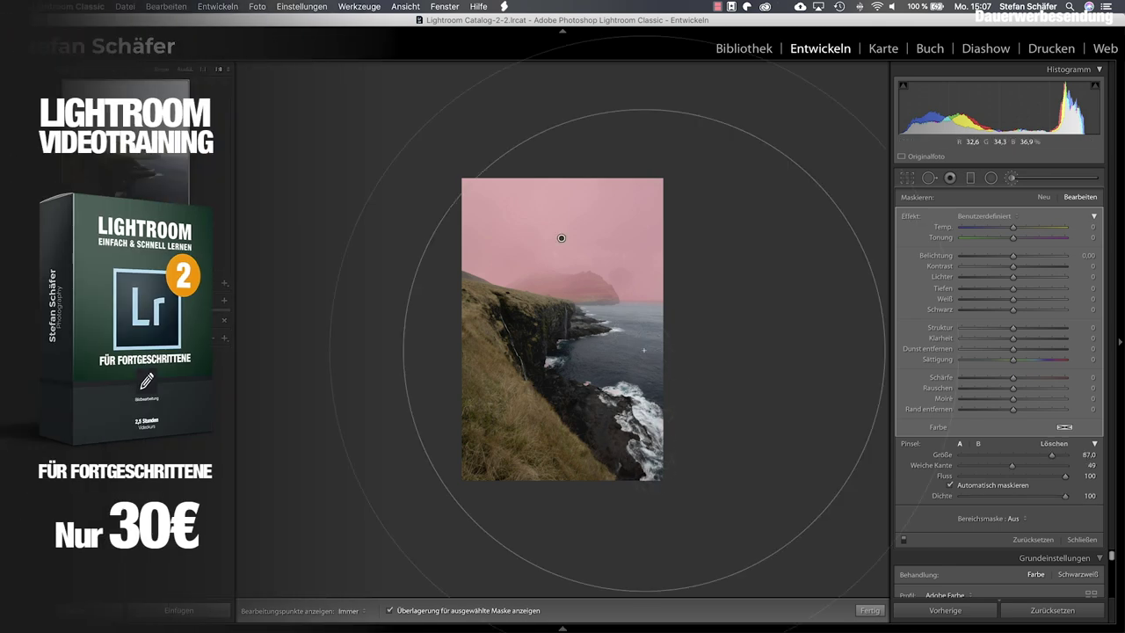
key("o")
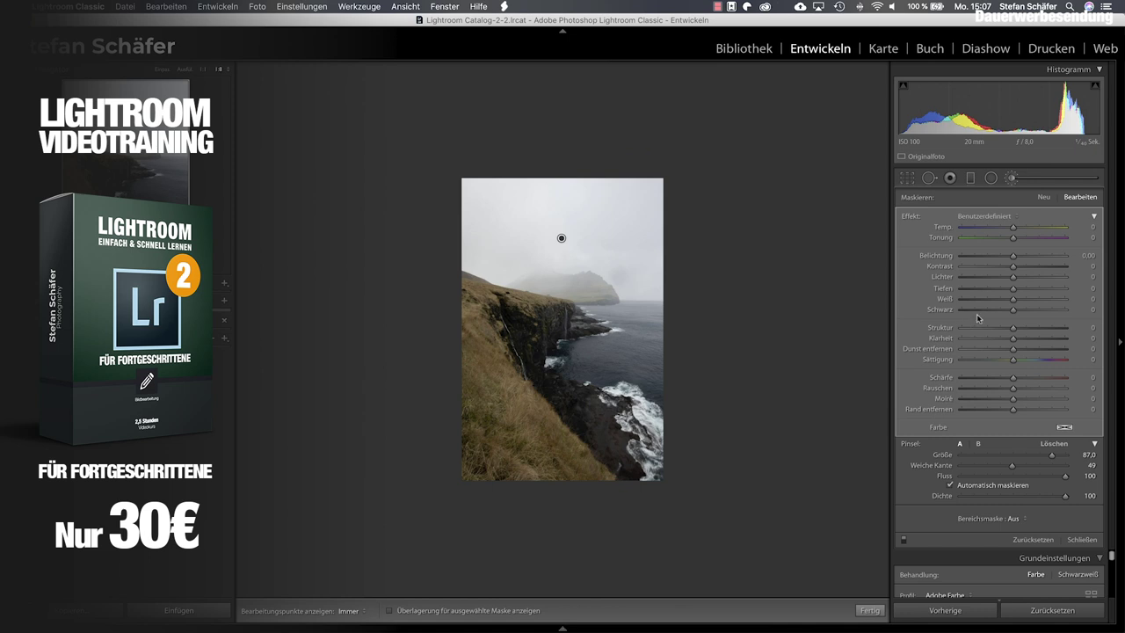
left_click_drag(1011, 256, 1007, 256)
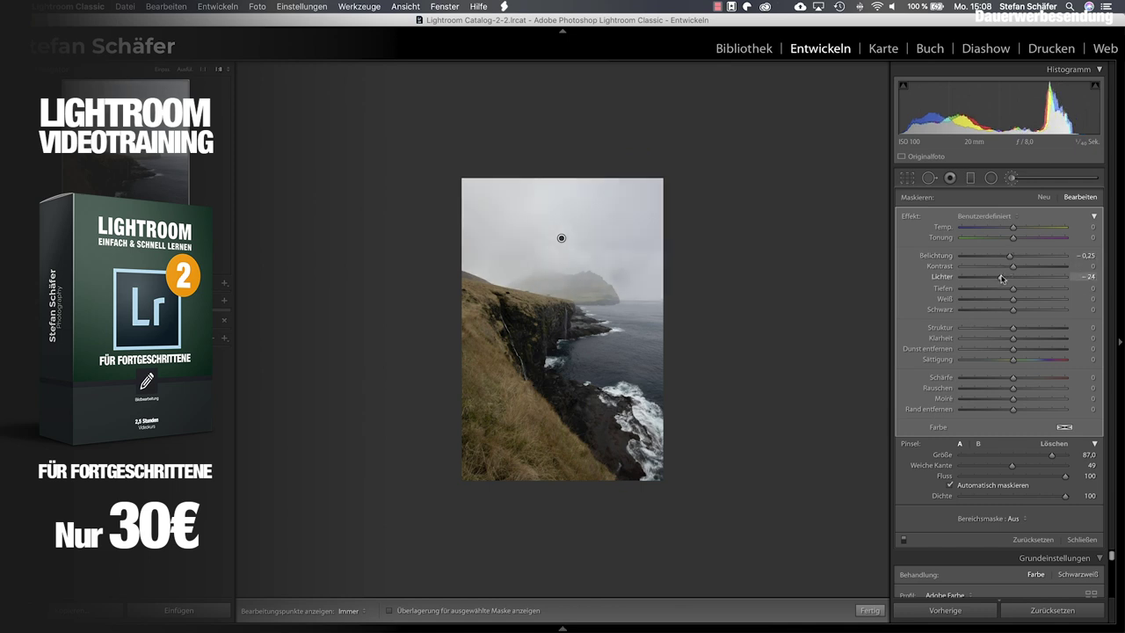
left_click_drag(1001, 277, 1000, 278)
left_click(1029, 266)
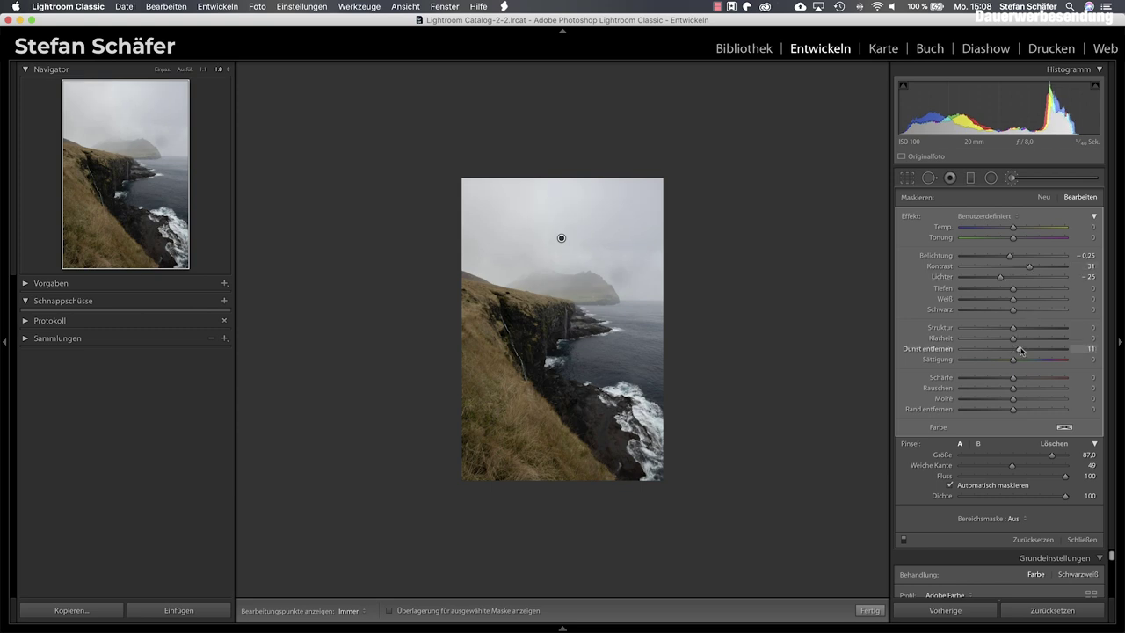
left_click_drag(1020, 351, 1024, 351)
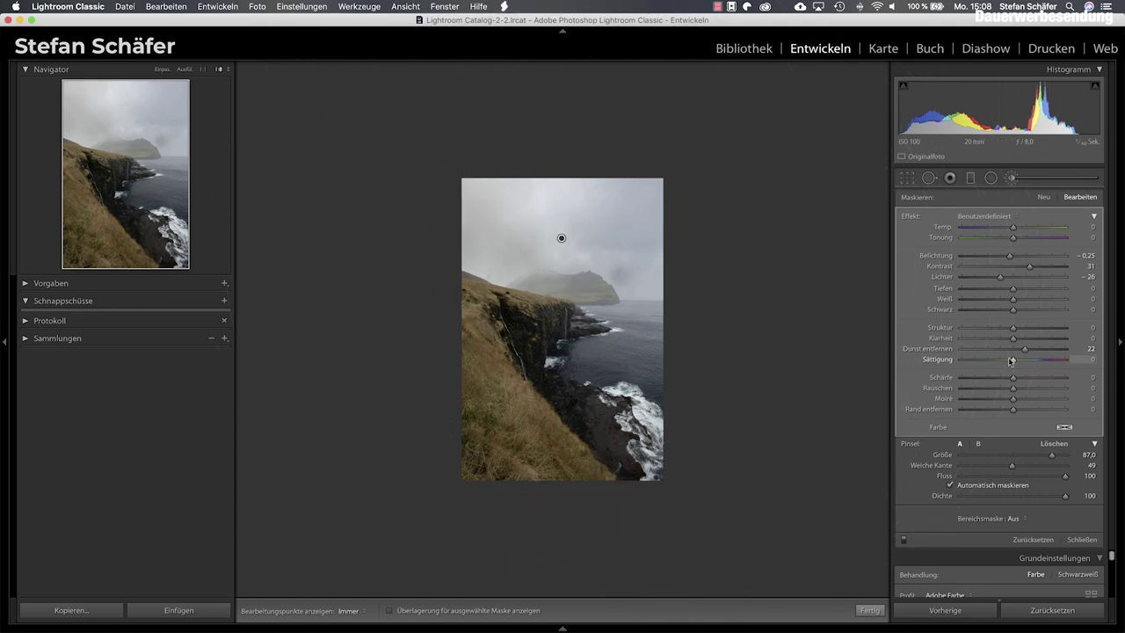
left_click_drag(1021, 340, 1021, 340)
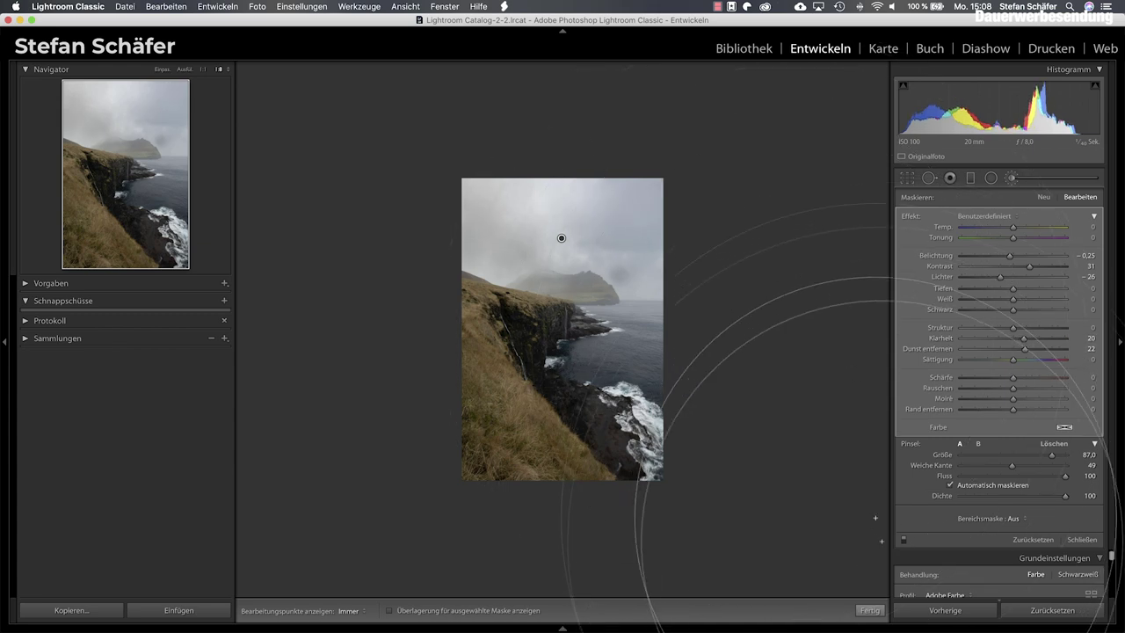
left_click(905, 541)
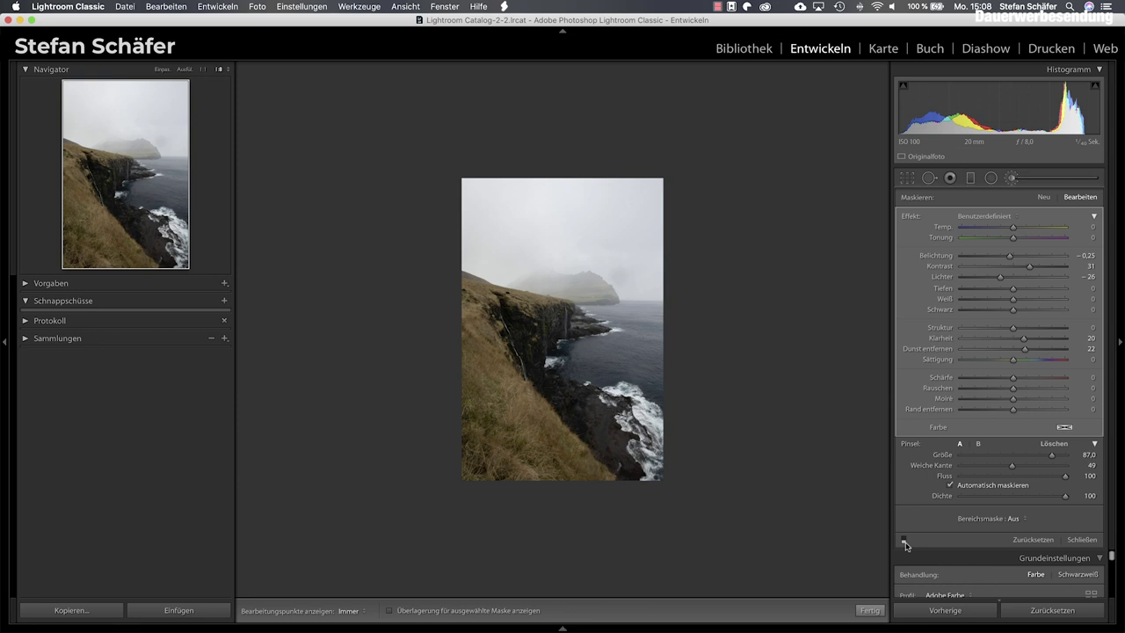
- Toggle the coastline sky adjustment off and on several times, leaving it on
left_click(904, 541)
left_click(904, 542)
left_click(904, 541)
left_click(904, 541)
left_click(904, 541)
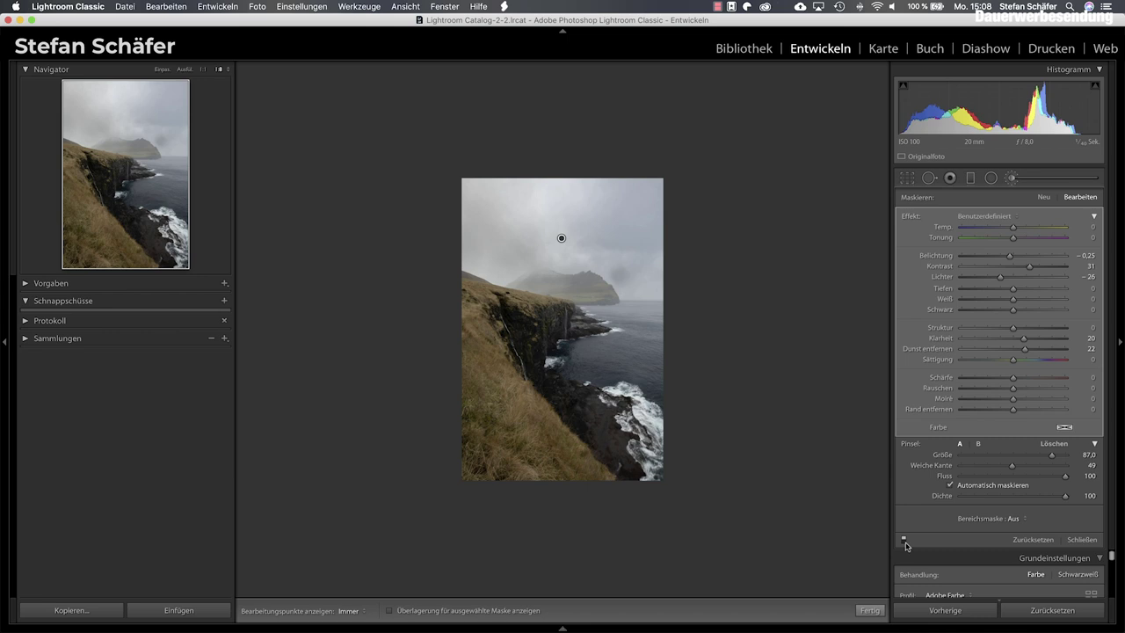